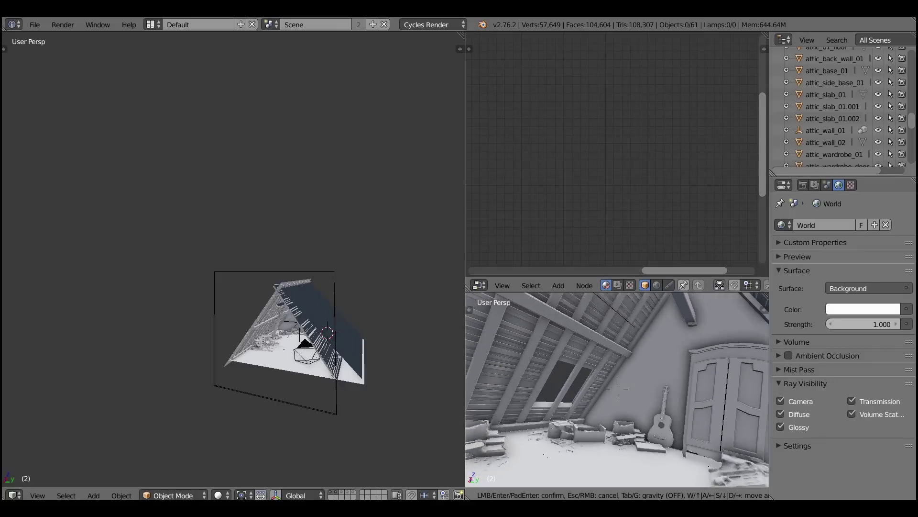
# - Show the lower view through the scene camera with a Cycles rendered preview
pyautogui.press('KP_0')
pyautogui.click(630, 383)
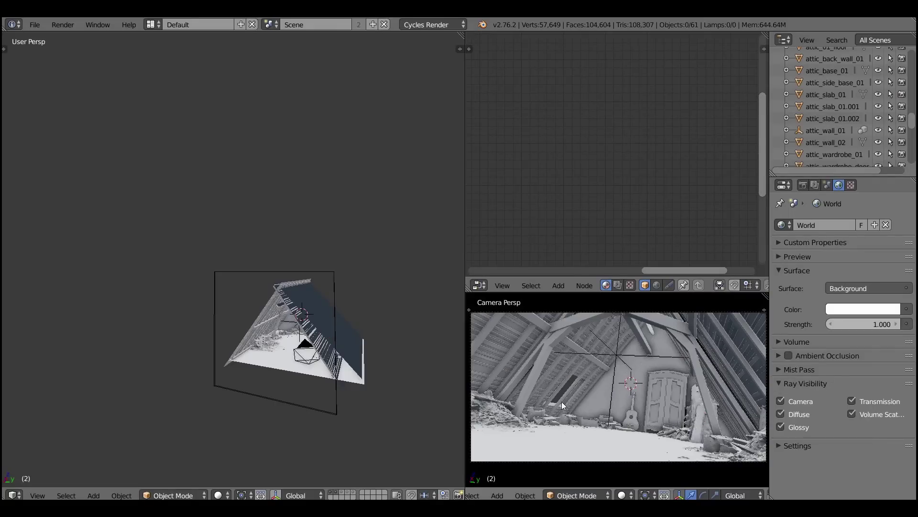
pyautogui.hotkey('shift', 'z')
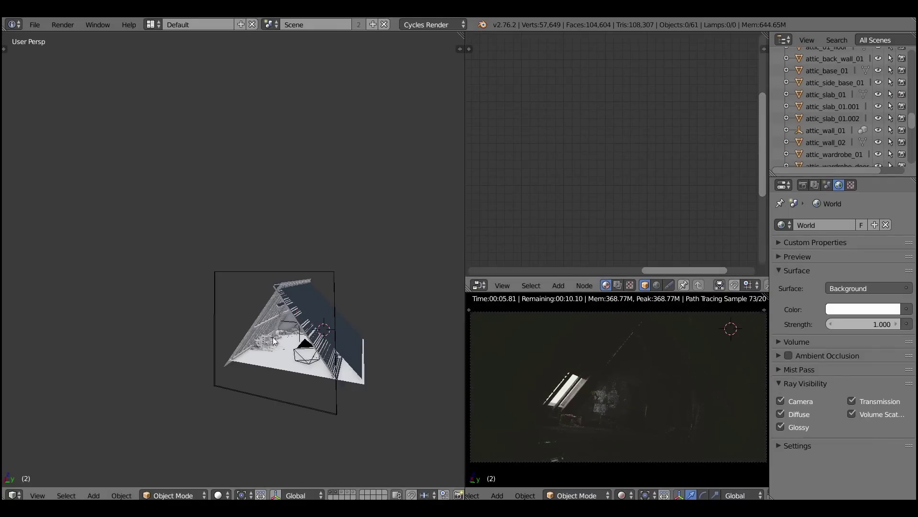
pyautogui.click(323, 329)
pyautogui.scroll(10, 280, 329)
# - Add a Sun lamp to the attic and set its strength to 155
pyautogui.hotkey('shift', 'a')
pyautogui.moveTo(259, 293)
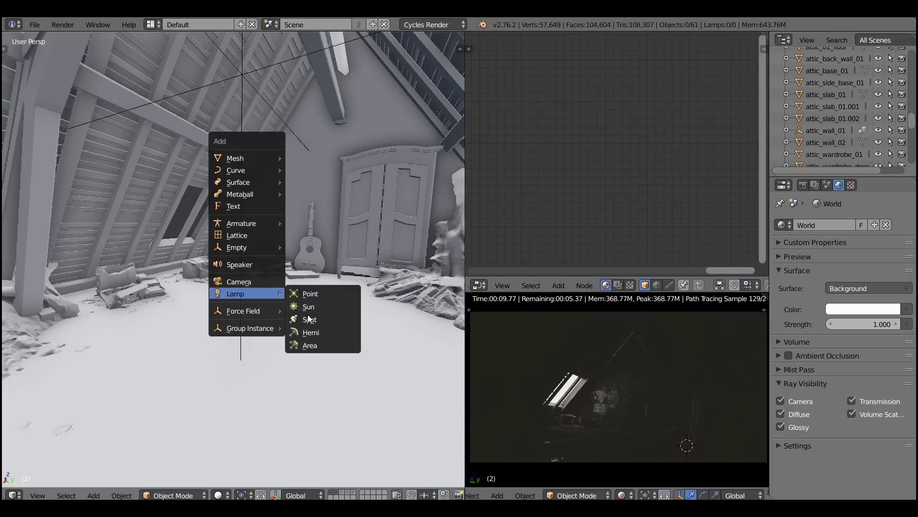
pyautogui.click(309, 306)
pyautogui.moveTo(283, 298); pyautogui.dragTo(288, 322, button='middle')
pyautogui.click(864, 388)
pyautogui.write('155')
pyautogui.press('Return')
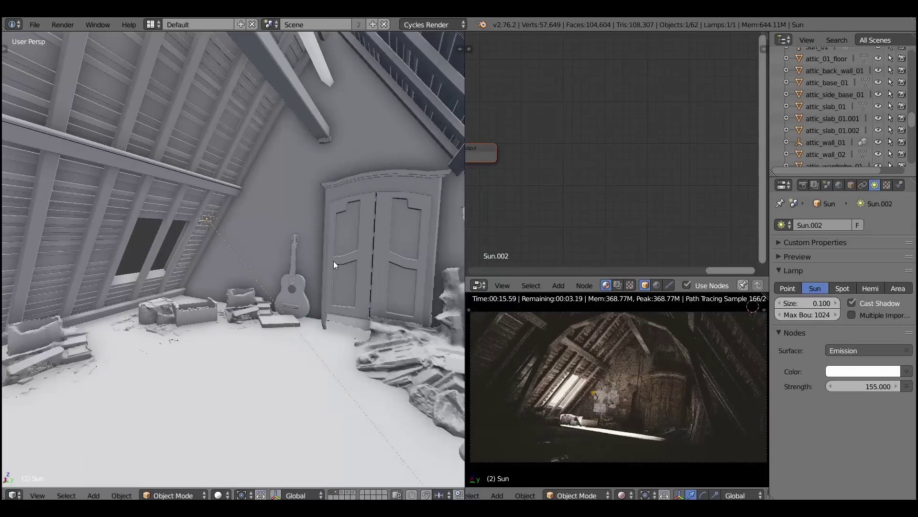
# - Rotate the sun lamp so it aims through the roof
pyautogui.press('r')
pyautogui.press('z')
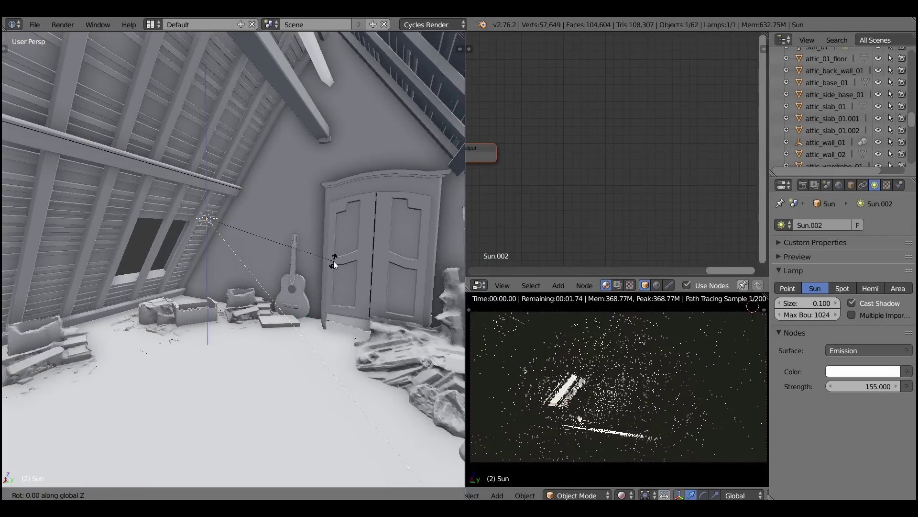
pyautogui.press('r')
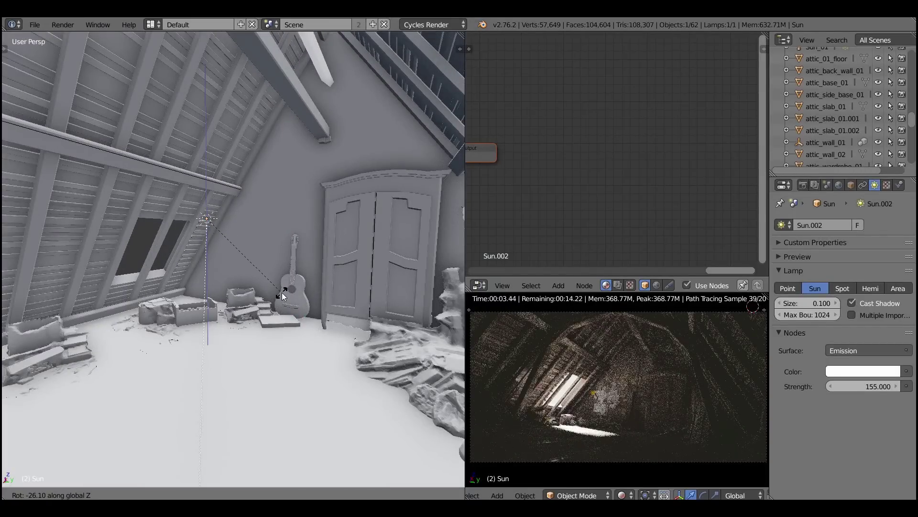
pyautogui.click(328, 210)
# - Set the sun's Max Bounce to 1 and its size to 0.040
pyautogui.click(808, 315)
pyautogui.write('1')
pyautogui.press('Return')
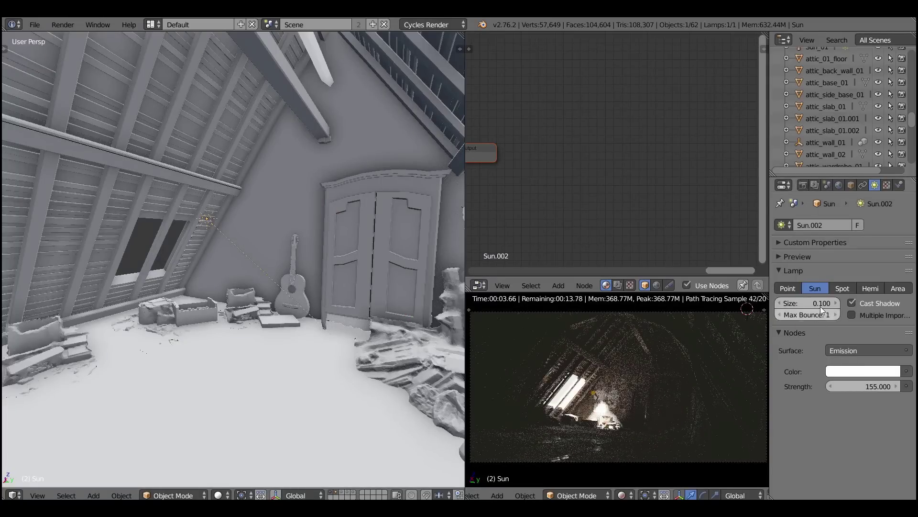
pyautogui.click(827, 301)
pyautogui.write('0.0')
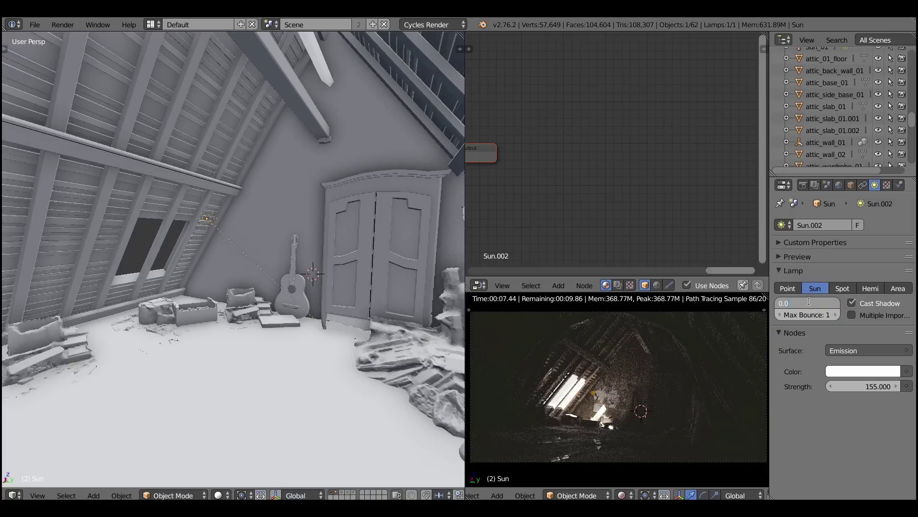
pyautogui.write('4')
pyautogui.press('Return')
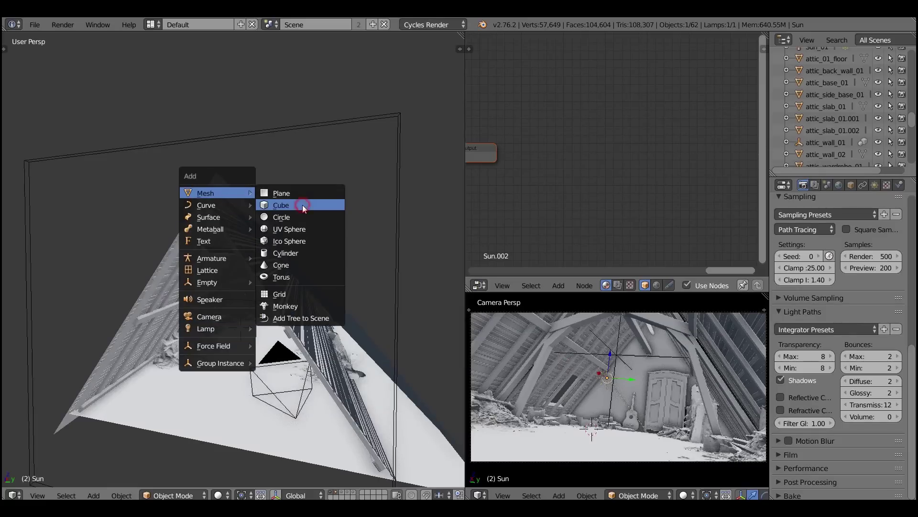
# - Add a cube and move it along Z to enclose the attic
pyautogui.click(302, 204)
pyautogui.press('g')
pyautogui.press('z')
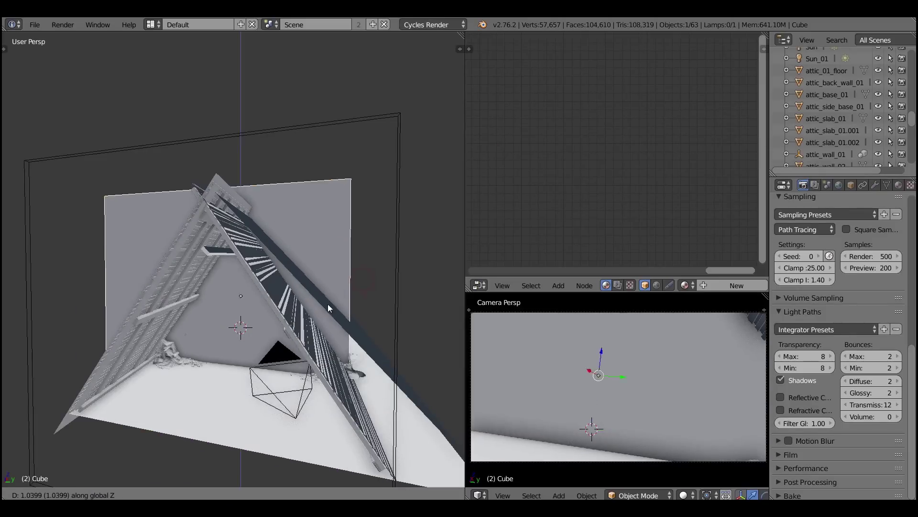
pyautogui.click(308, 254)
pyautogui.moveTo(307, 254); pyautogui.dragTo(288, 320, button='middle')
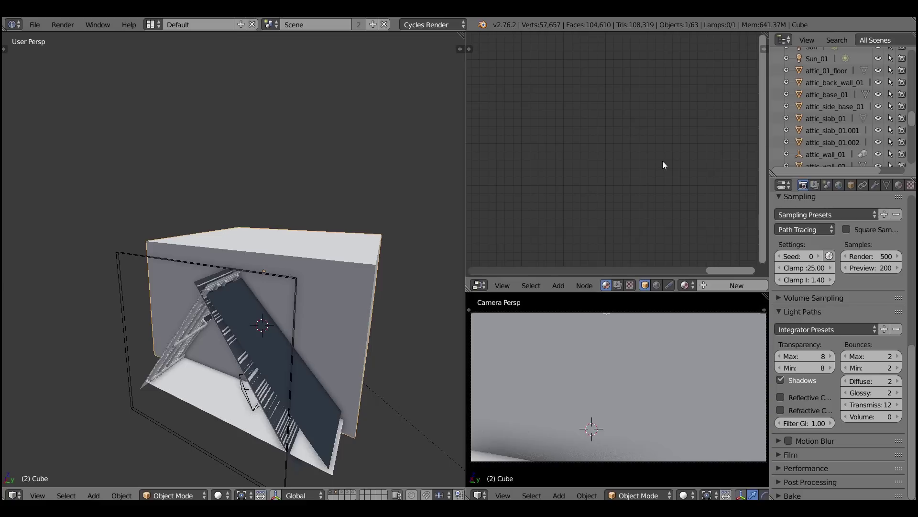
# - Set the cube's Maximum Draw Type to Wire in Object properties
pyautogui.click(850, 185)
pyautogui.scroll(-3, 837, 335)
pyautogui.click(805, 315)
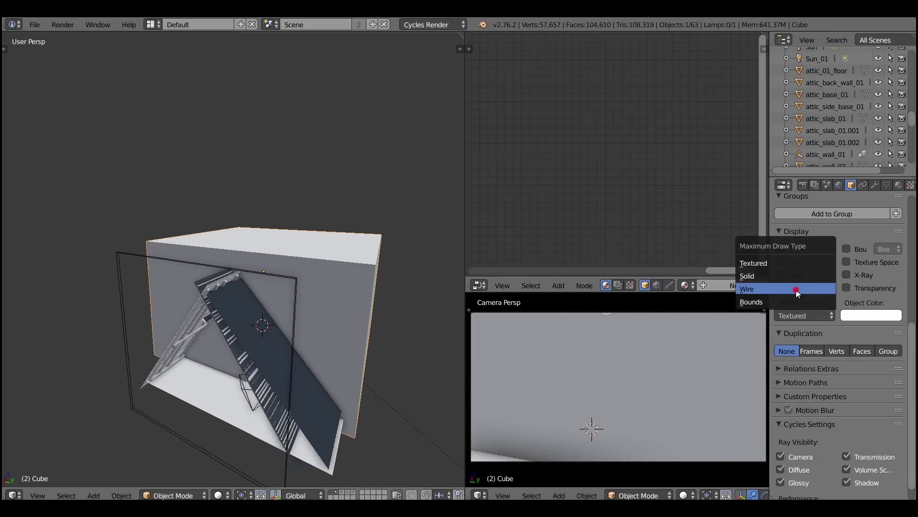
pyautogui.click(799, 288)
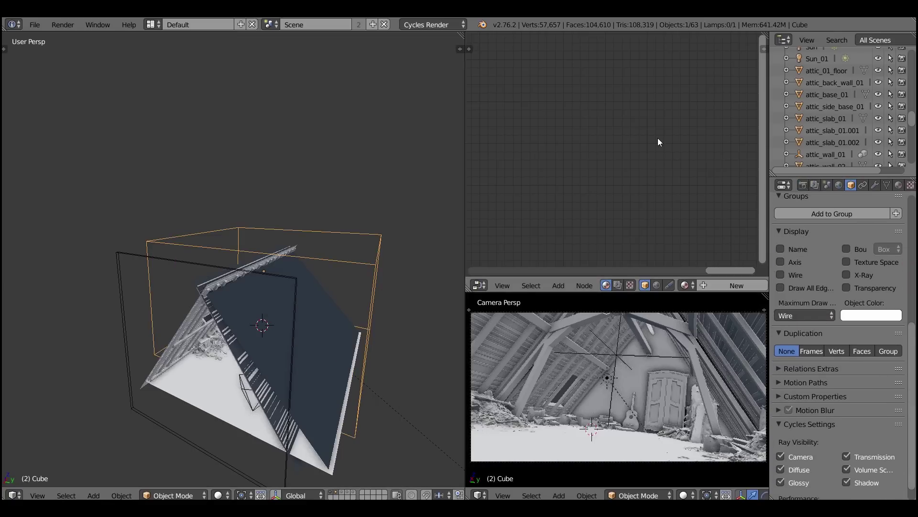
# - Create a new material on the cube named volume_material
pyautogui.click(897, 185)
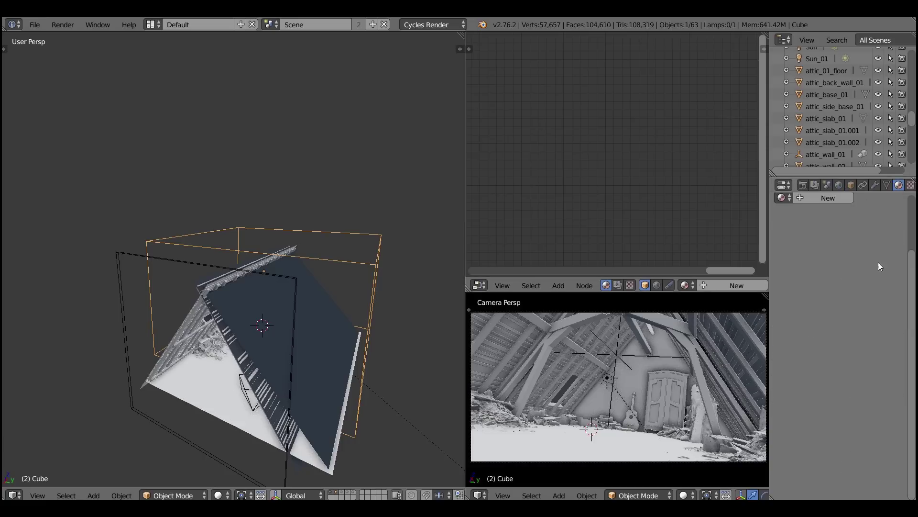
pyautogui.click(832, 264)
pyautogui.doubleClick(804, 230)
pyautogui.write('volume_material')
pyautogui.press('Return')
pyautogui.scroll(2, 537, 183)
# - Replace the Diffuse BSDF with a Volume Scatter node linked to the Volume output
pyautogui.press('x')
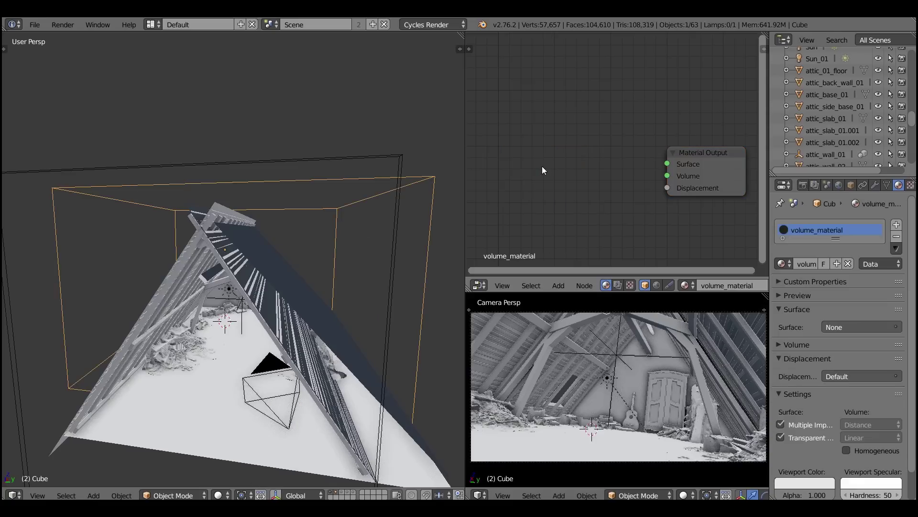
pyautogui.hotkey('shift', 'a')
pyautogui.moveTo(518, 204)
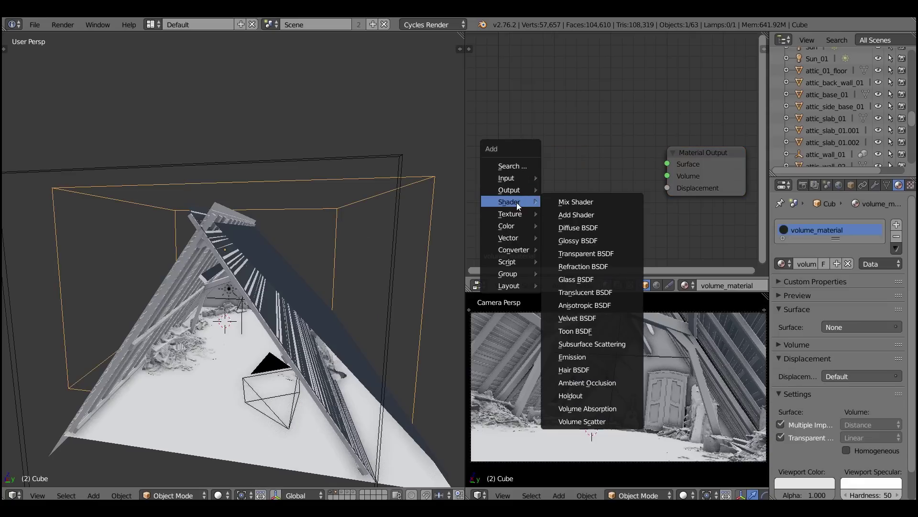
pyautogui.click(582, 421)
pyautogui.click(492, 146)
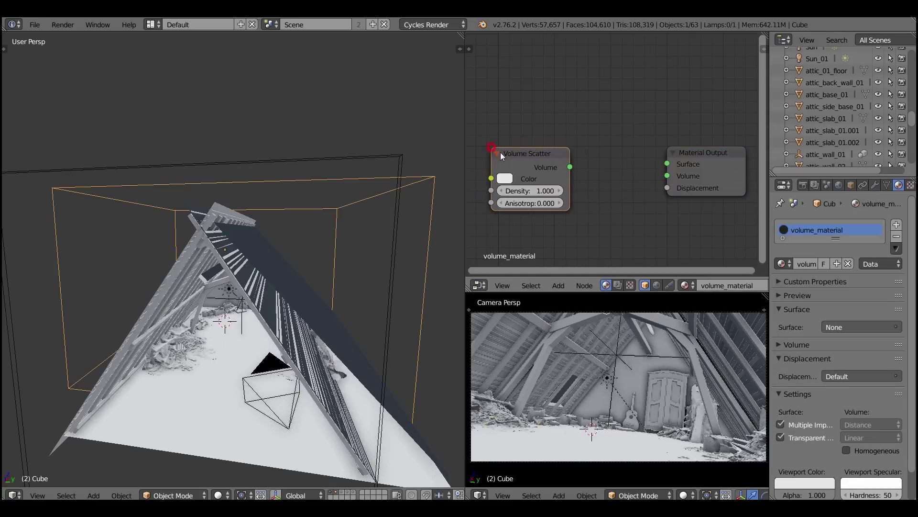
pyautogui.scroll(-2, 641, 177)
pyautogui.moveTo(590, 169); pyautogui.dragTo(668, 176)
# - Preview the camera view rendered and lower the scatter density to 0.238
pyautogui.scroll(5, 321, 345)
pyautogui.hotkey('shift', 'z')
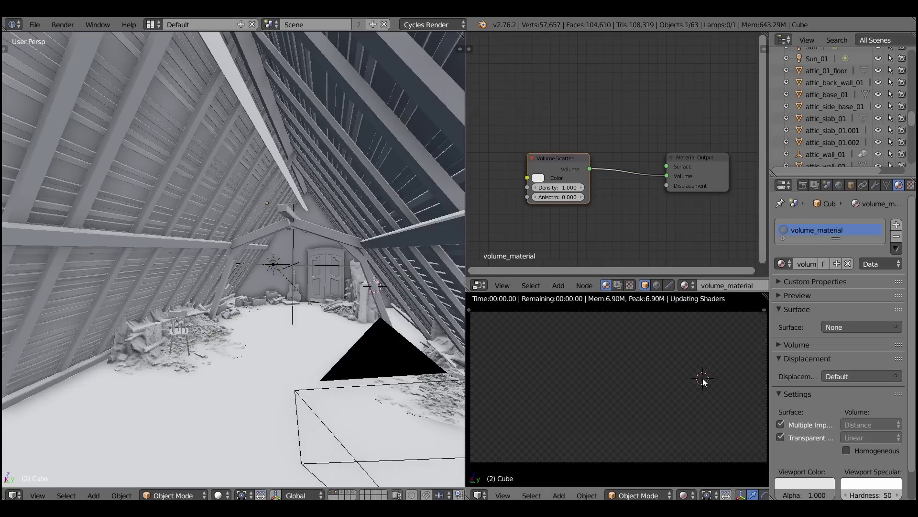
pyautogui.click(693, 421)
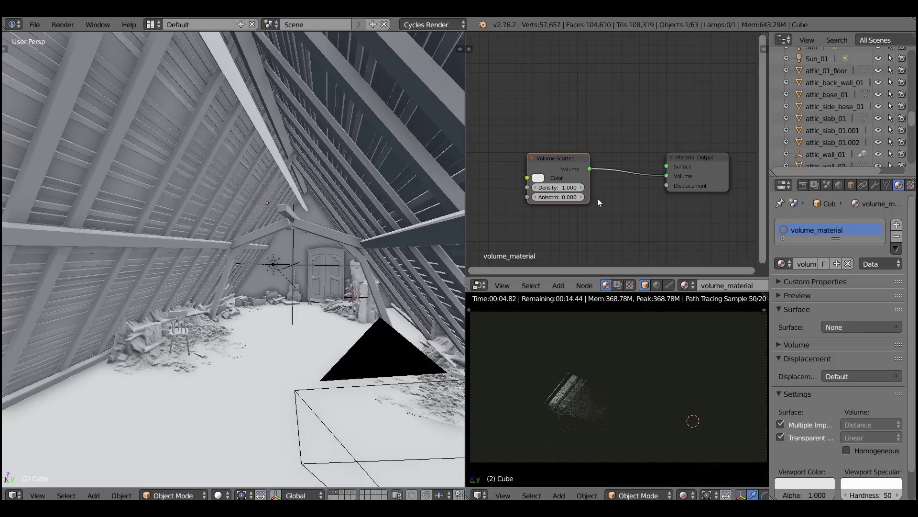
pyautogui.moveTo(536, 191); pyautogui.dragTo(517, 191)
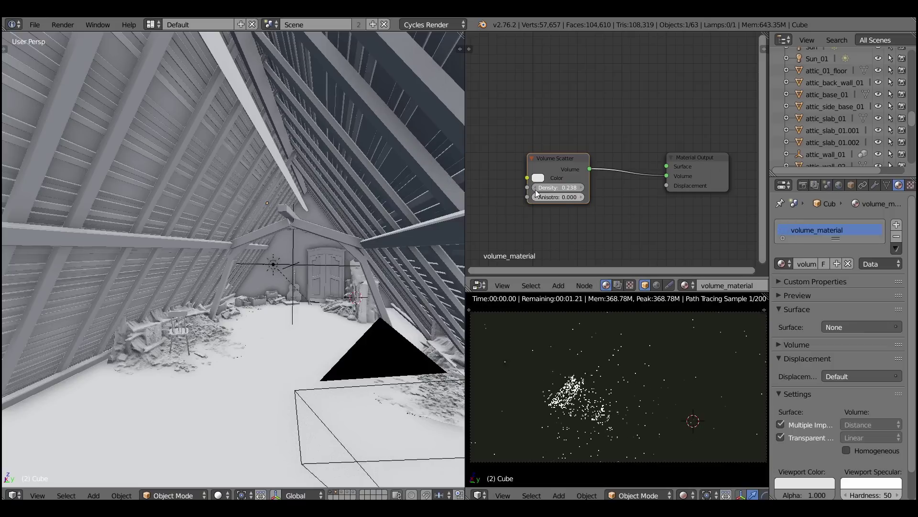
pyautogui.click(727, 388)
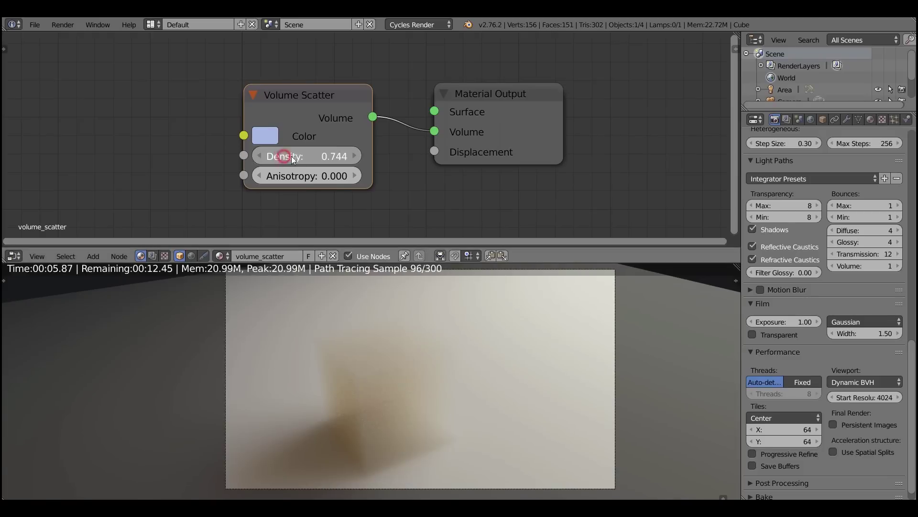
# - Raise scatter density to 3.924 and connect a Musgrave Texture's Color to Density
pyautogui.moveTo(294, 156); pyautogui.dragTo(325, 156)
pyautogui.moveTo(24, 125); pyautogui.dragTo(133, 126, button='middle')
pyautogui.hotkey('shift', 'a')
pyautogui.moveTo(125, 126)
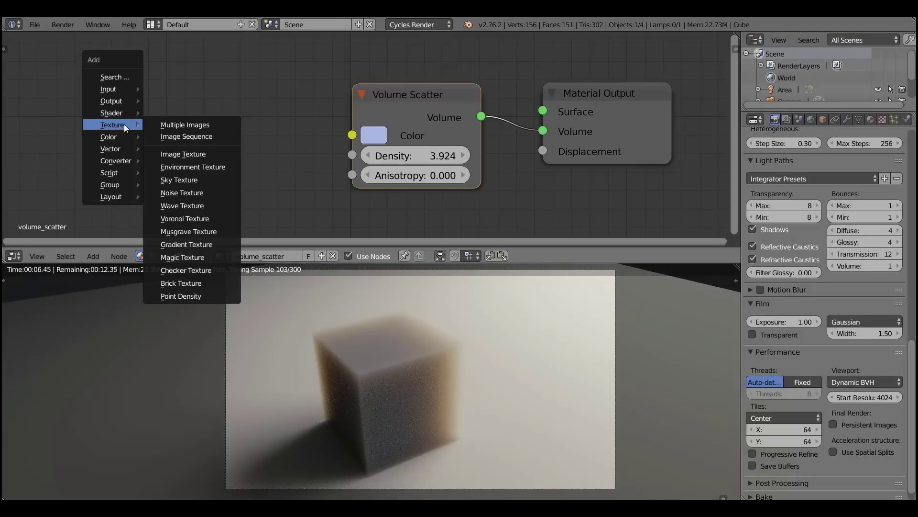
pyautogui.click(236, 233)
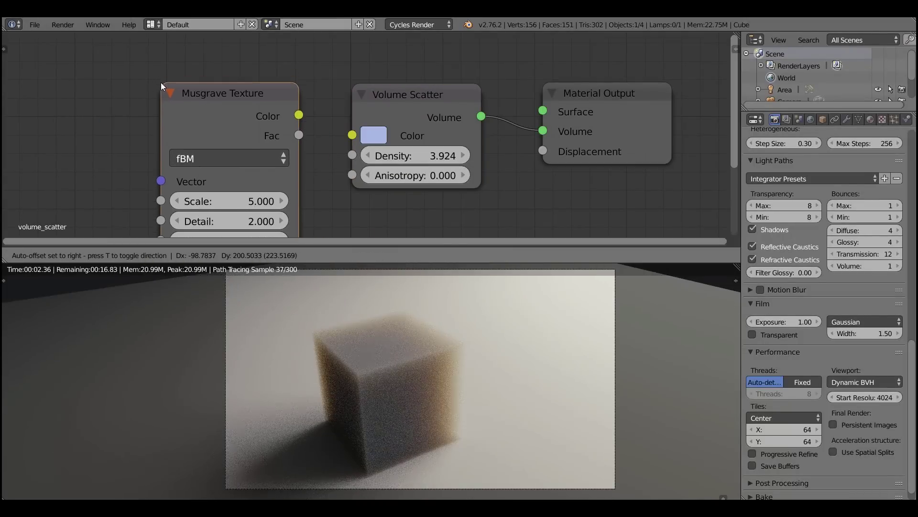
pyautogui.click(161, 82)
pyautogui.scroll(-1, 296, 119)
pyautogui.moveTo(287, 78); pyautogui.dragTo(328, 110)
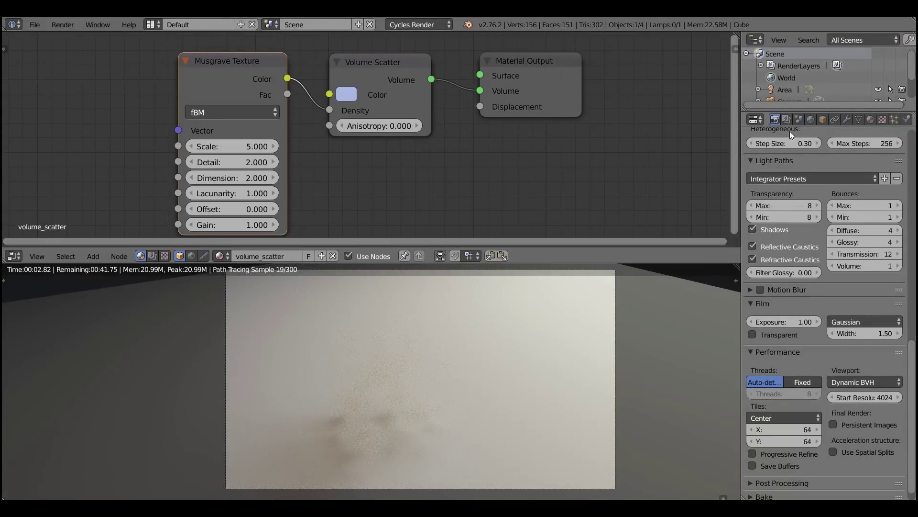
# - Tune the Musgrave Texture, settling on a Scale of 5
pyautogui.scroll(6, 795, 142)
pyautogui.moveTo(248, 146); pyautogui.dragTo(516, 168)
pyautogui.click(232, 146)
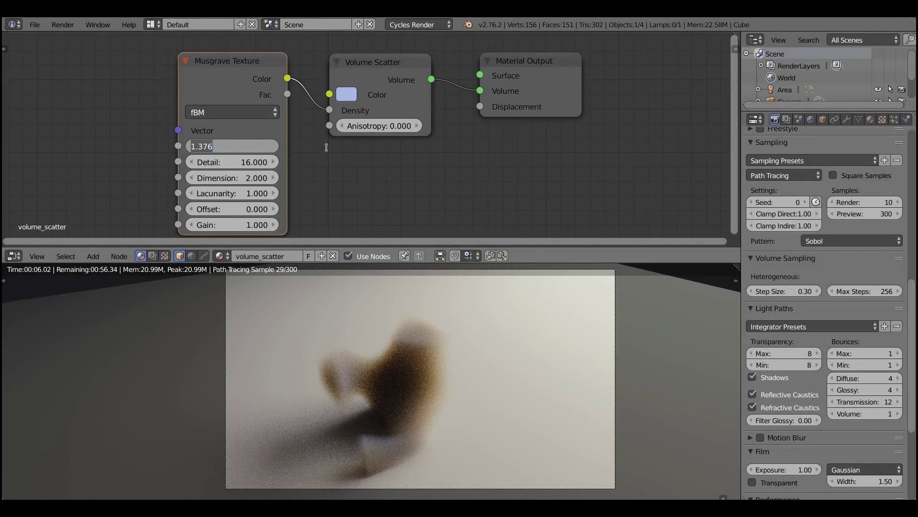
pyautogui.write('2')
pyautogui.press('Return')
pyautogui.moveTo(270, 146); pyautogui.dragTo(306, 147)
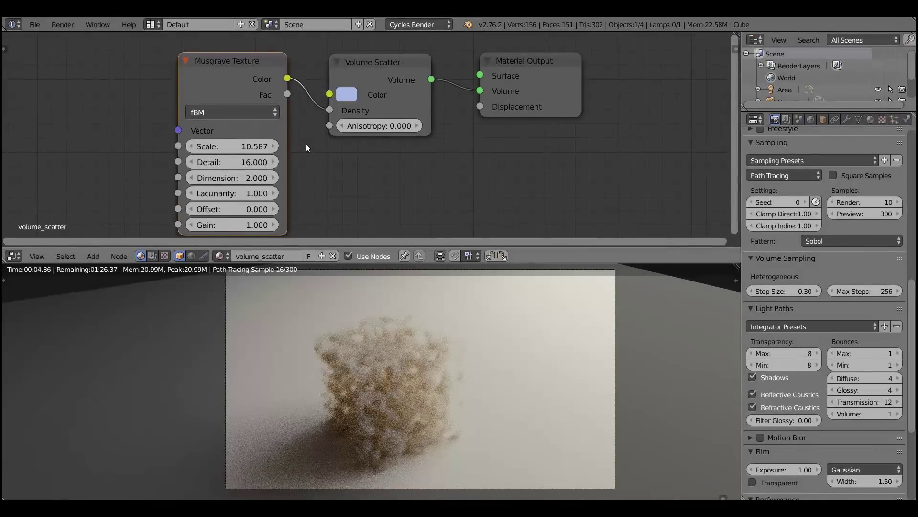
pyautogui.moveTo(225, 149); pyautogui.dragTo(187, 149)
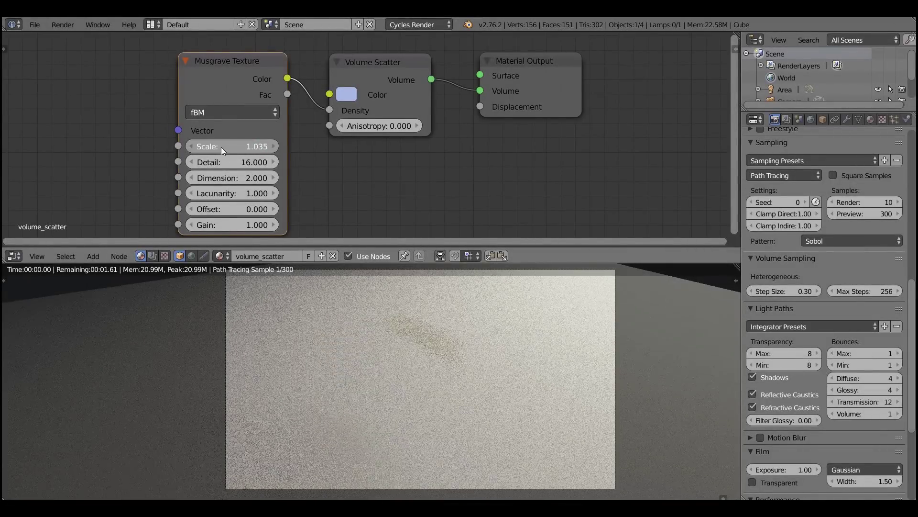
pyautogui.click(222, 145)
pyautogui.write('5')
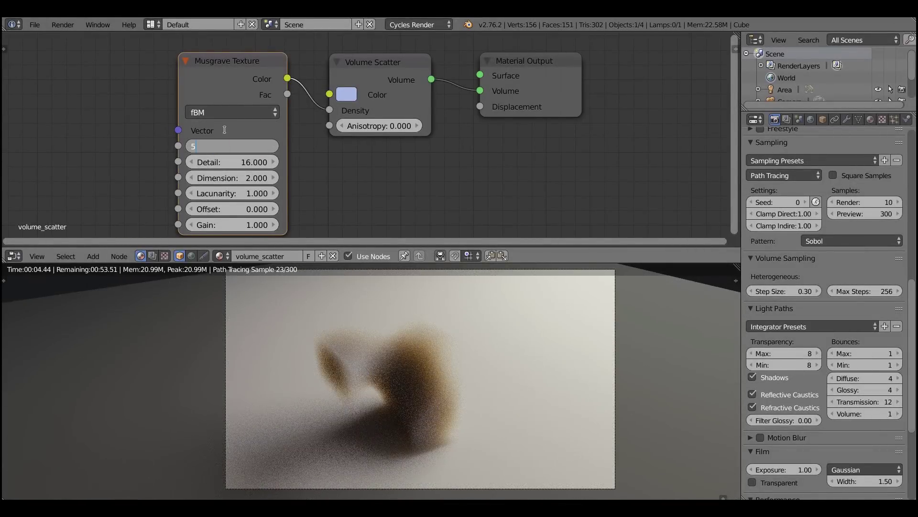
pyautogui.press('Return')
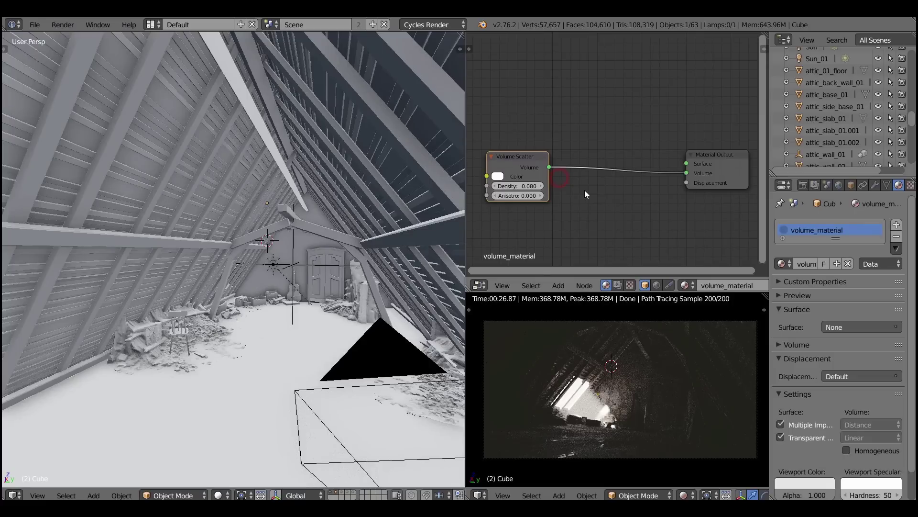
# - Insert an Add Shader node between the Volume Scatter and the Material Output
pyautogui.hotkey('shift', 'a')
pyautogui.moveTo(597, 196)
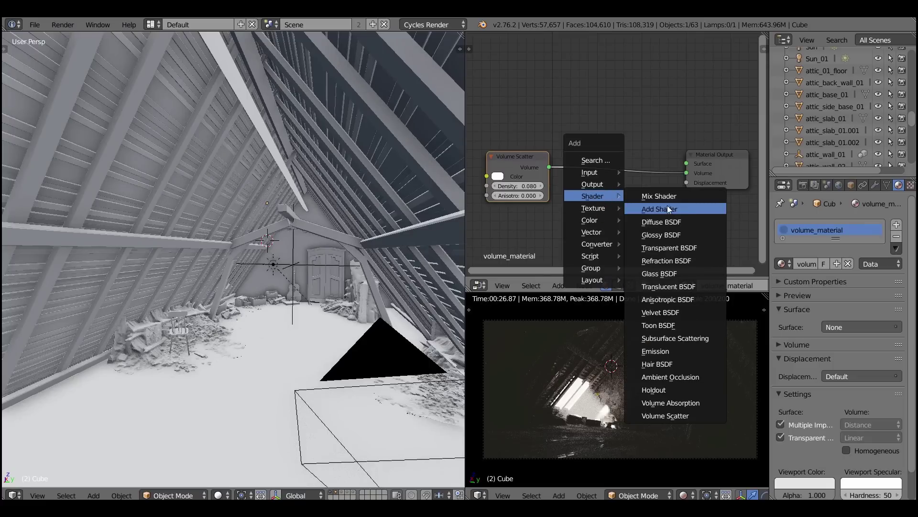
pyautogui.click(693, 209)
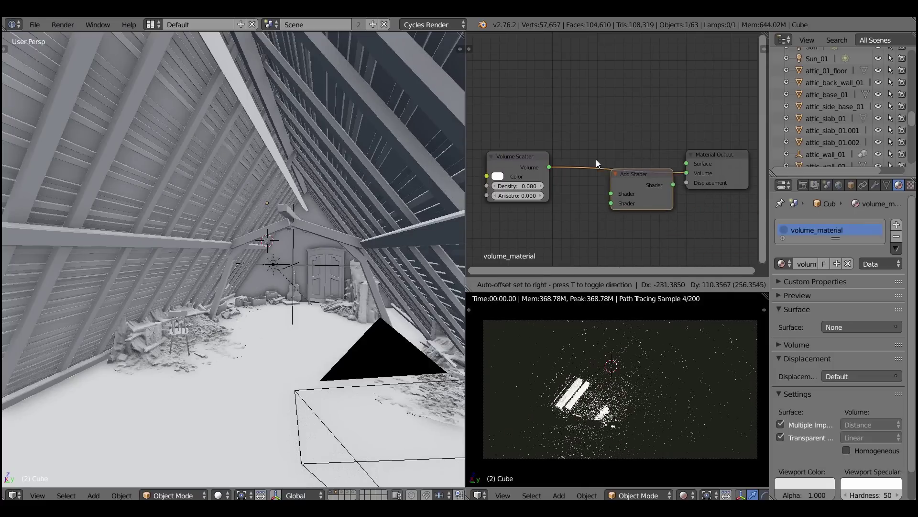
pyautogui.click(595, 160)
# - Feed a Volume Absorption of density 0.080 into the Add Shader and mark the volume homogeneous
pyautogui.hotkey('shift', 'a')
pyautogui.moveTo(595, 202)
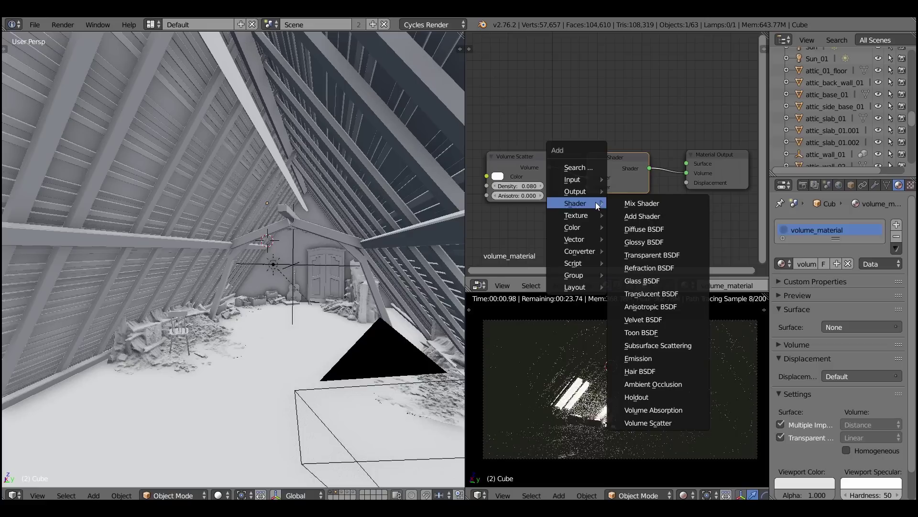
pyautogui.click(676, 411)
pyautogui.click(489, 213)
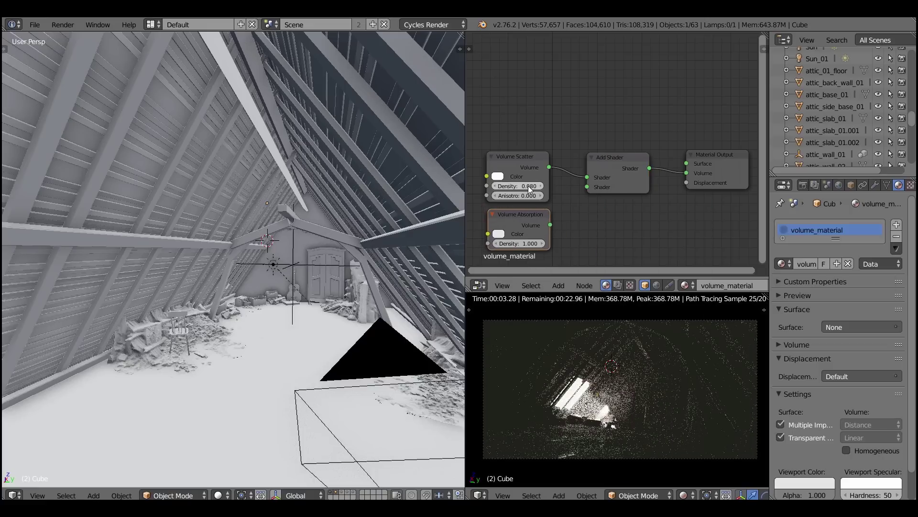
pyautogui.hotkey('ctrl', 'c')
pyautogui.hotkey('ctrl', 'v')
pyautogui.moveTo(587, 187); pyautogui.dragTo(551, 225)
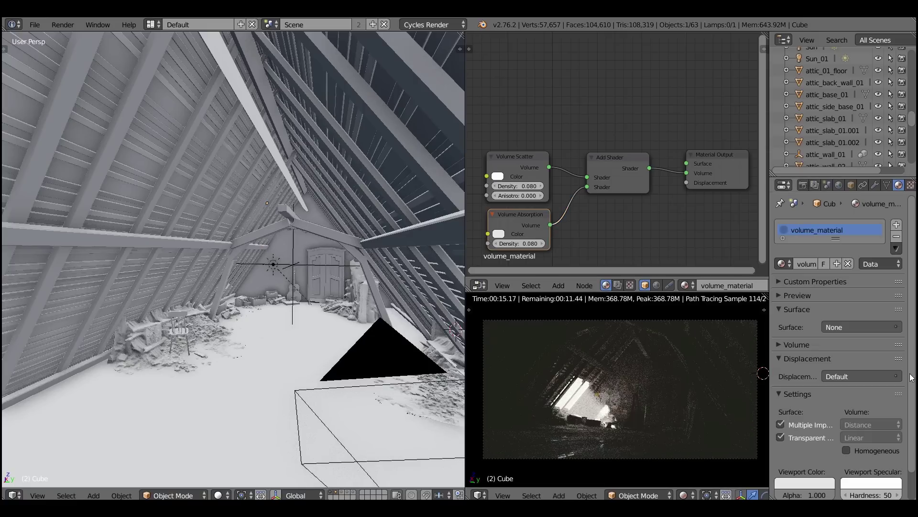
pyautogui.click(848, 451)
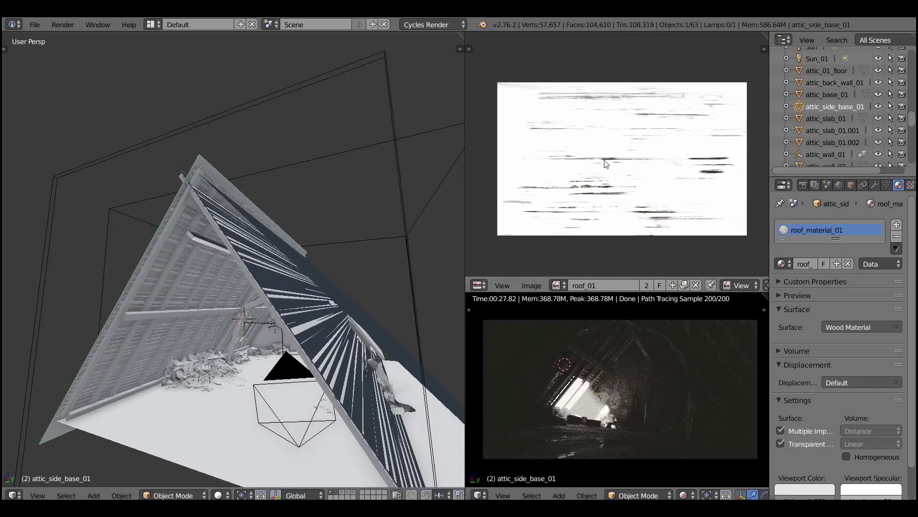
# - Insert a Mix Shader in the roof material and plug a Transparent BSDF into its second Shader
pyautogui.hotkey('shift', 'F3')
pyautogui.press('g')
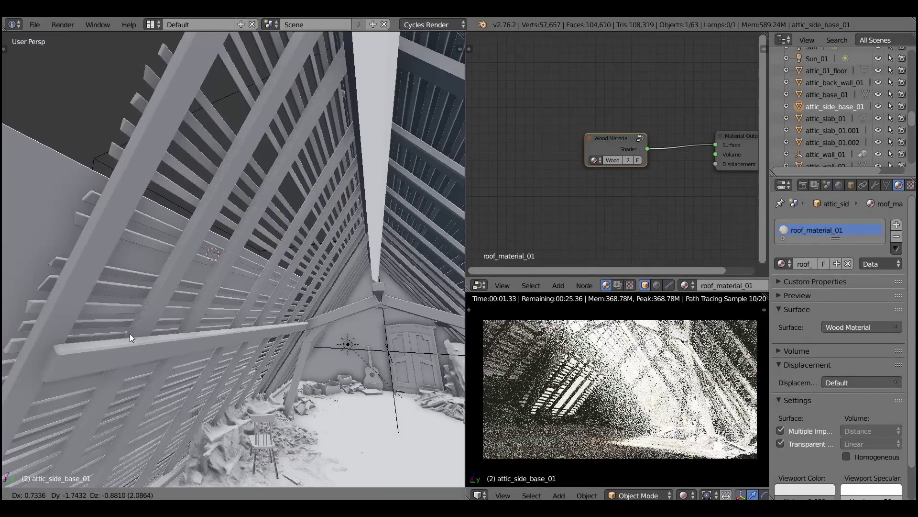
pyautogui.rightClick(131, 334)
pyautogui.hotkey('shift', 'a')
pyautogui.moveTo(588, 215)
pyautogui.click(651, 213)
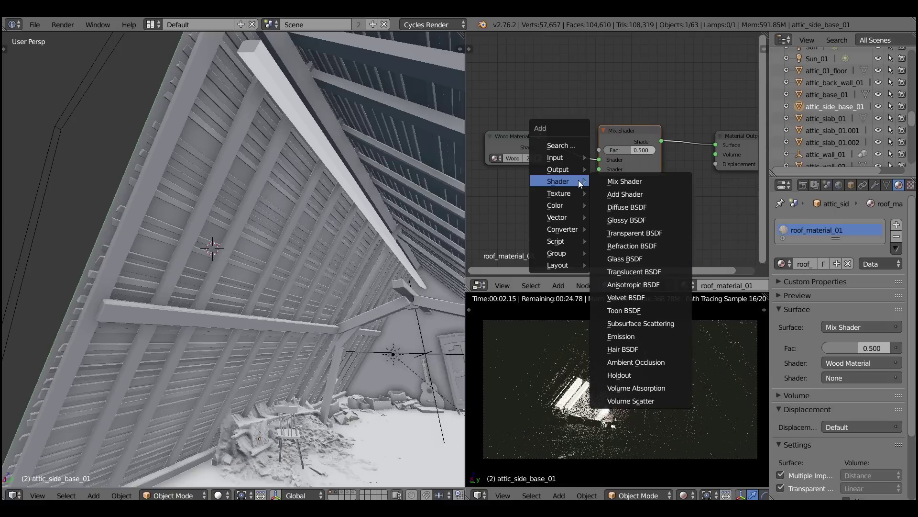
pyautogui.click(634, 233)
pyautogui.click(544, 221)
pyautogui.moveTo(547, 213); pyautogui.dragTo(599, 170)
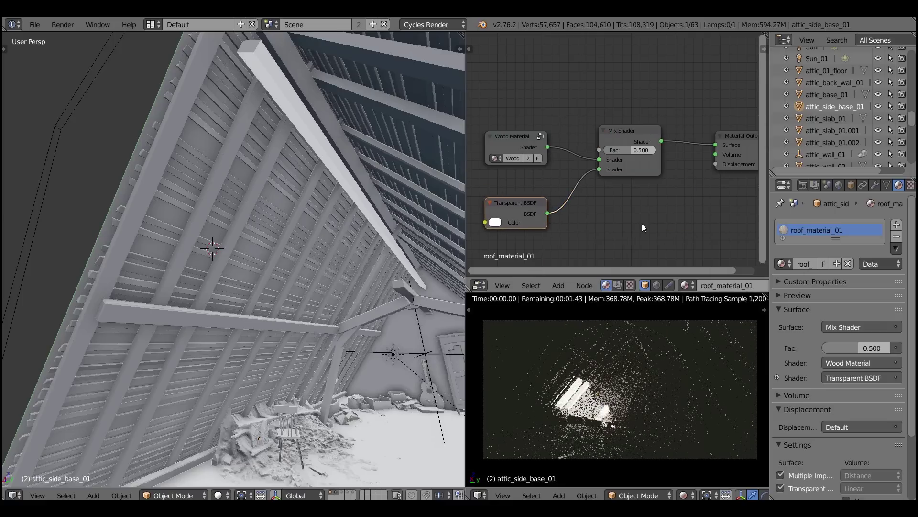
# - Add an empty Image Texture node to the roof material
pyautogui.moveTo(631, 220); pyautogui.dragTo(673, 241, button='middle')
pyautogui.hotkey('shift', 'a')
pyautogui.moveTo(652, 254)
pyautogui.click(718, 226)
# - Load the roof_01 image into the Image Texture and connect its Color to the Mix Shader Fac
pyautogui.click(530, 52)
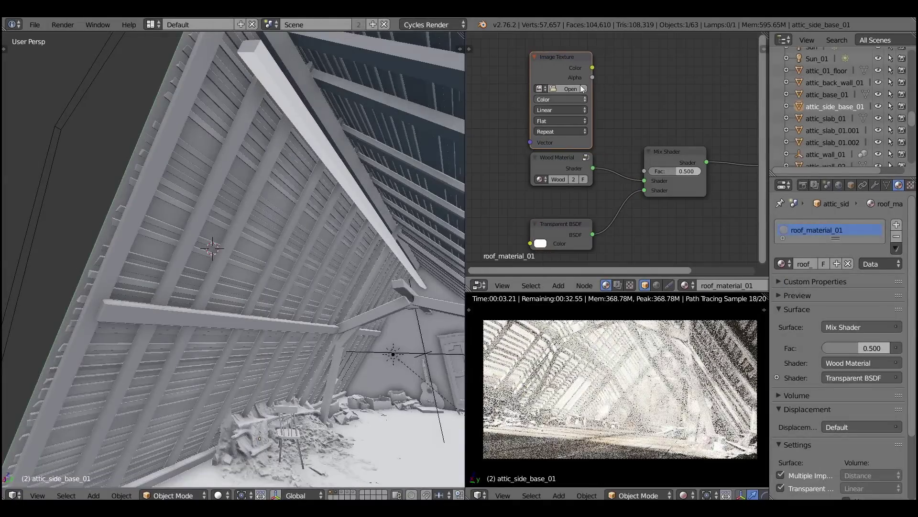
pyautogui.click(540, 88)
pyautogui.click(569, 178)
pyautogui.moveTo(593, 67); pyautogui.dragTo(644, 171)
pyautogui.moveTo(564, 70); pyautogui.dragTo(563, 55)
pyautogui.moveTo(564, 55); pyautogui.dragTo(607, 60, button='middle')
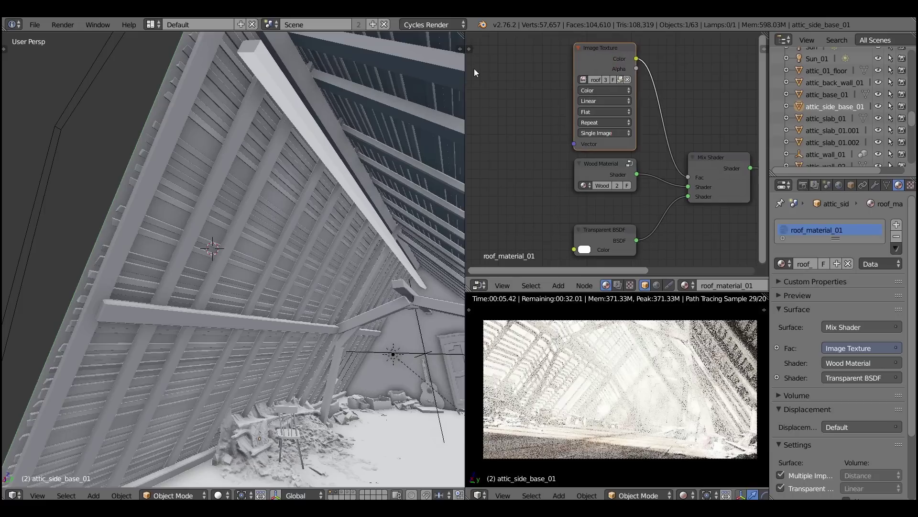
# - Add an Attribute node named UVChannel_2 feeding the image's Vector input
pyautogui.hotkey('shift', 'a')
pyautogui.moveTo(447, 59)
pyautogui.click(512, 90)
pyautogui.click(511, 54)
pyautogui.click(887, 185)
pyautogui.doubleClick(812, 460)
pyautogui.hotkey('ctrl', 'c')
pyautogui.press('Return')
pyautogui.hotkey('ctrl', 'v')
pyautogui.moveTo(565, 72); pyautogui.dragTo(574, 143)
# - Insert a flipped ColorRamp between image and Mix Shader with its stop at 0.732
pyautogui.hotkey('shift', 'a')
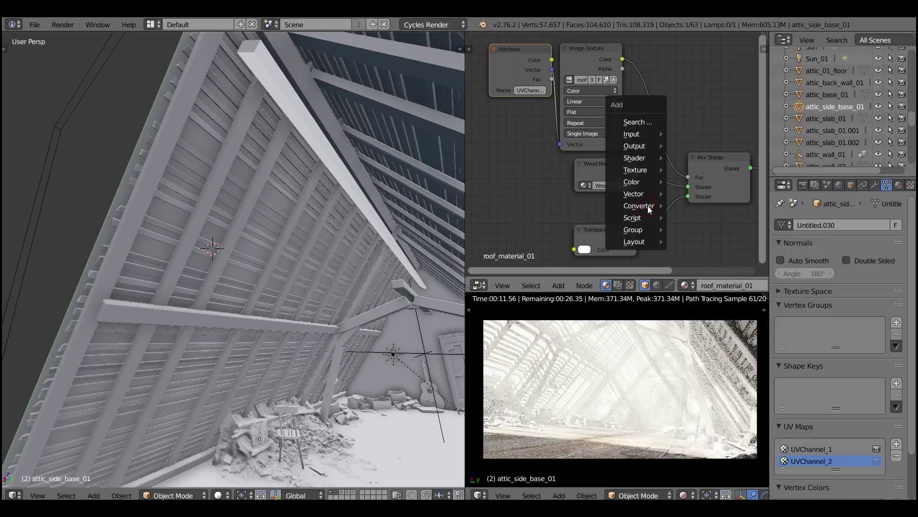
pyautogui.moveTo(648, 206)
pyautogui.click(703, 217)
pyautogui.click(632, 34)
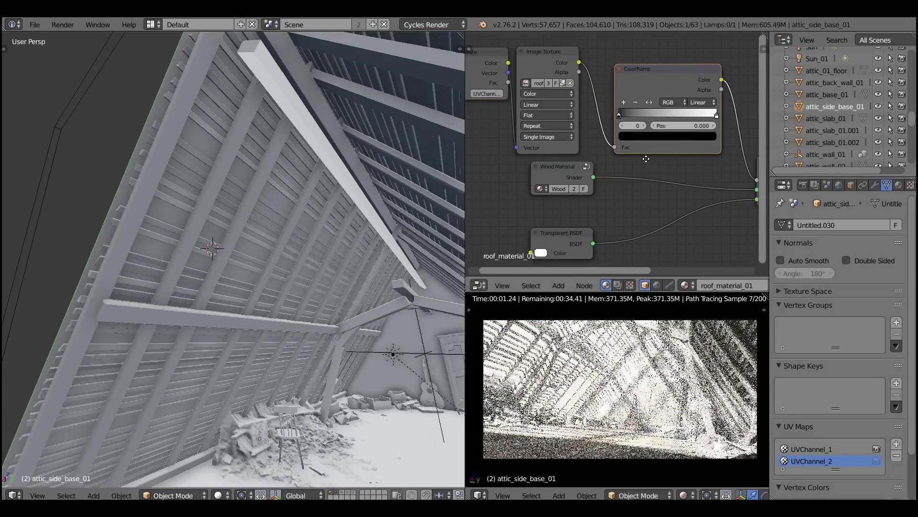
pyautogui.click(627, 96)
pyautogui.moveTo(545, 159); pyautogui.dragTo(544, 171)
pyautogui.moveTo(696, 113); pyautogui.dragTo(648, 120)
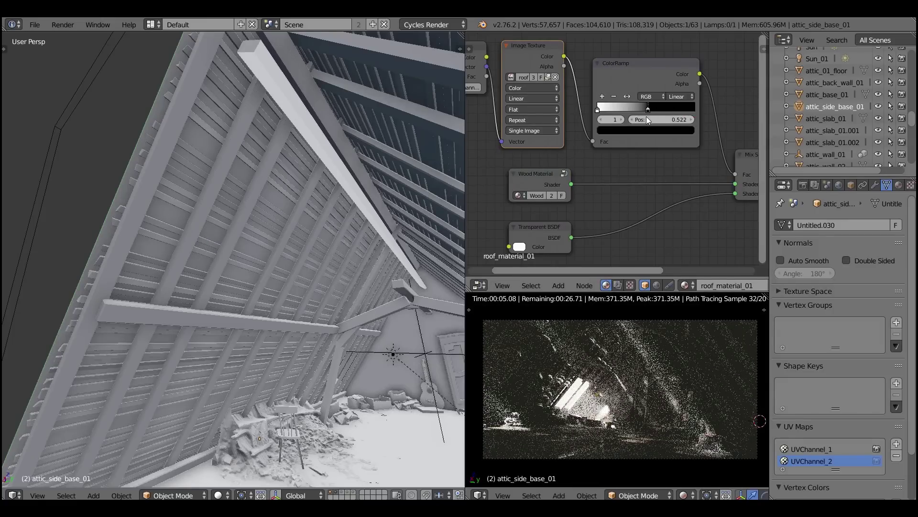
pyautogui.moveTo(649, 120); pyautogui.dragTo(668, 120)
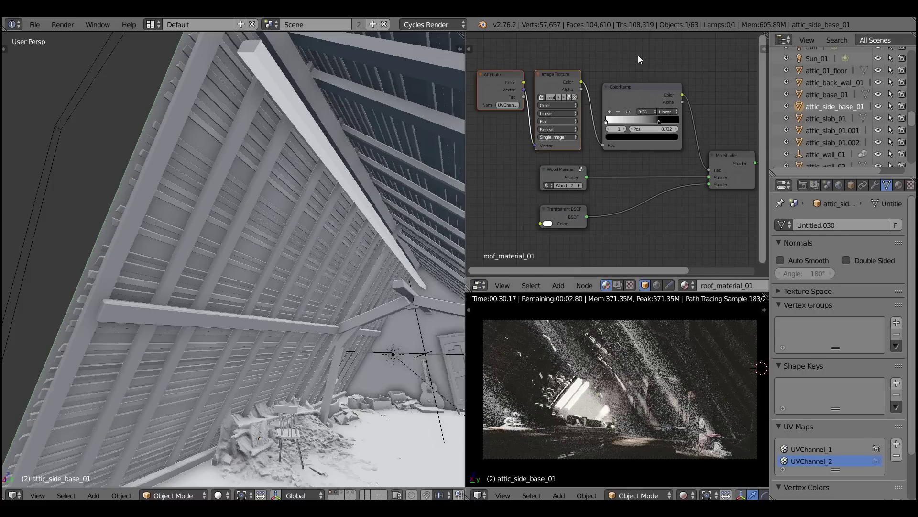
pyautogui.keyDown('ctrl'); pyautogui.scroll(3, 638, 56); pyautogui.keyUp('ctrl')
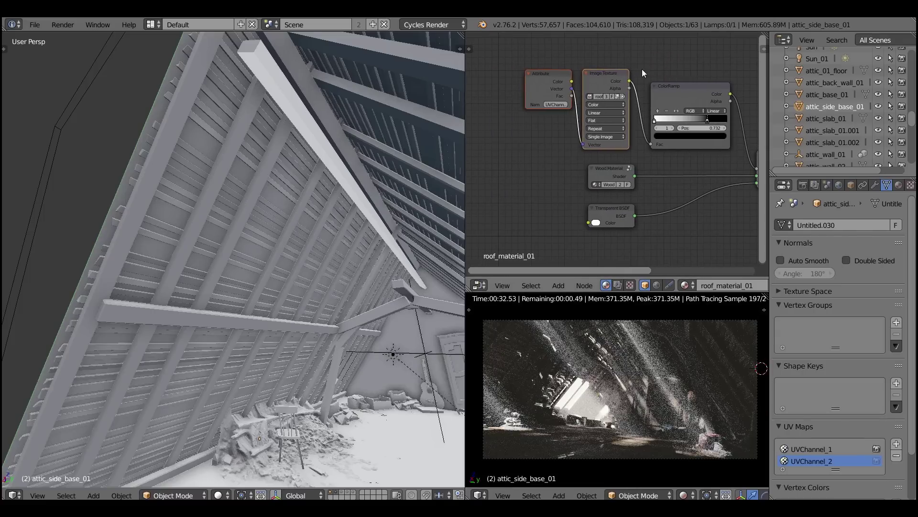
# - Shift the Attribute and Image nodes left and insert a Mapping node into the UV link
pyautogui.press('g')
pyautogui.click(574, 72)
pyautogui.moveTo(586, 72); pyautogui.dragTo(663, 82, button='middle')
pyautogui.hotkey('shift', 'a')
pyautogui.click(656, 120)
pyautogui.click(705, 119)
pyautogui.click(672, 115)
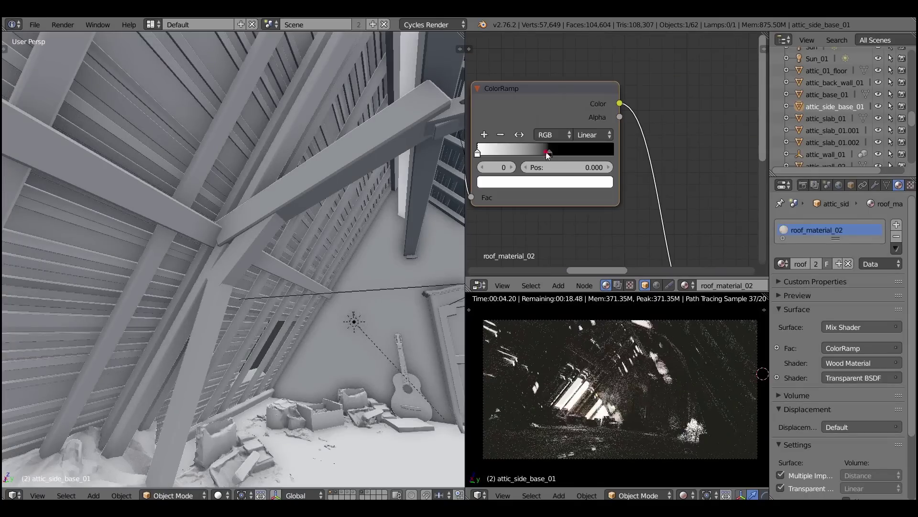
# - Drag the roof_material_02 ColorRamp colour stop left to Pos 0.087
pyautogui.moveTo(552, 153)
pyautogui.mouseDown()
pyautogui.moveTo(490, 165)
pyautogui.moveTo(642, 153)
pyautogui.moveTo(549, 154)
pyautogui.mouseUp()
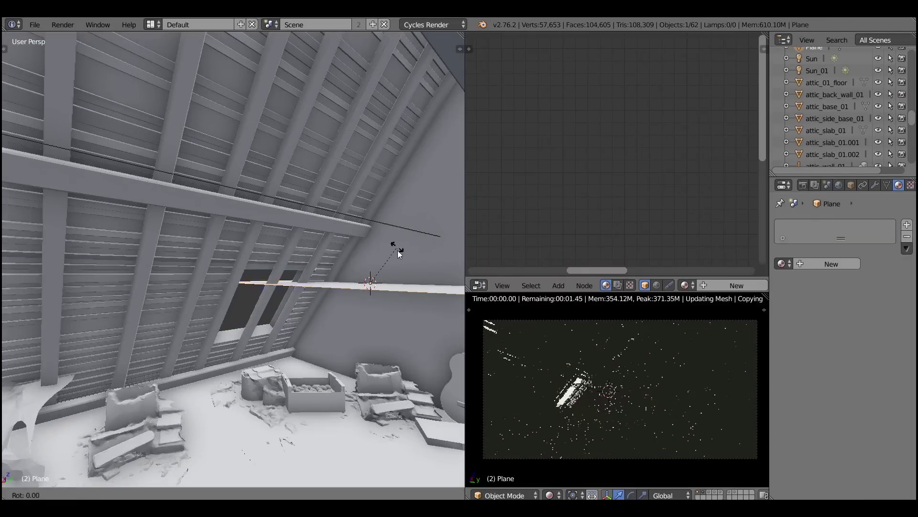
# - Add a plane by the roof and give it a new material named light
pyautogui.press('r')
pyautogui.click(411, 223)
pyautogui.moveTo(396, 251); pyautogui.dragTo(268, 287, button='middle')
pyautogui.click(831, 264)
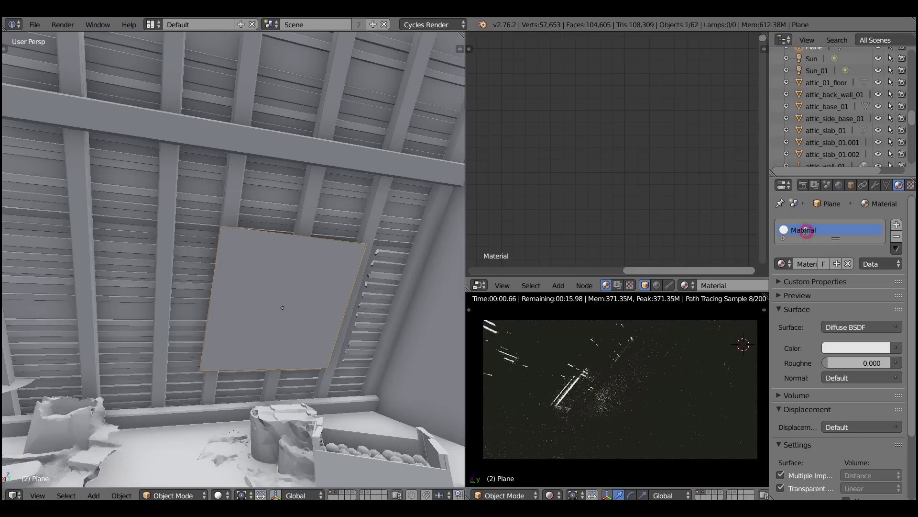
pyautogui.doubleClick(813, 230)
pyautogui.write('light')
pyautogui.press('Return')
# - Set the light material's surface to Emission with strength 35
pyautogui.click(866, 329)
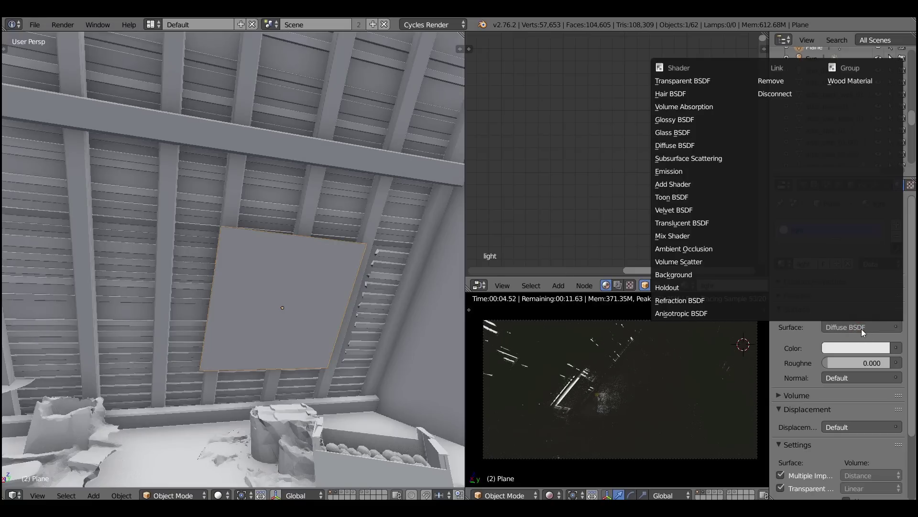
pyautogui.click(703, 169)
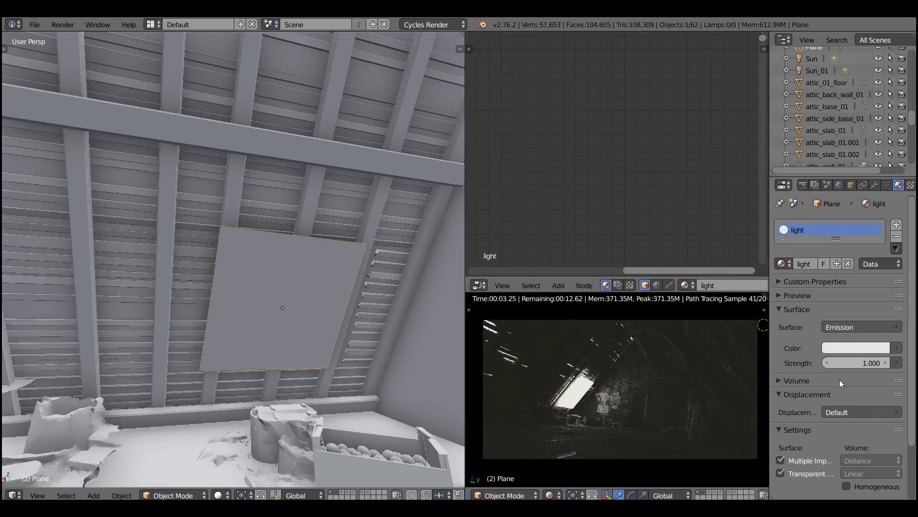
pyautogui.moveTo(839, 364); pyautogui.dragTo(842, 364)
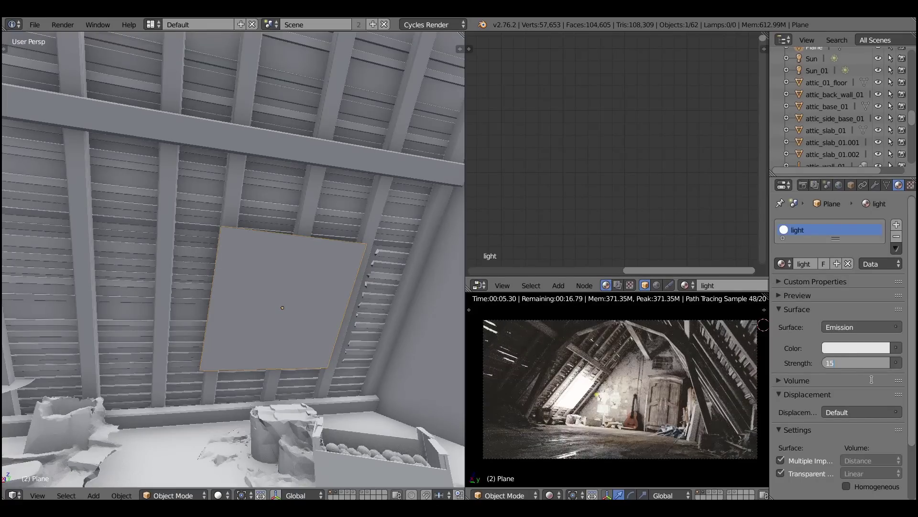
pyautogui.click(851, 184)
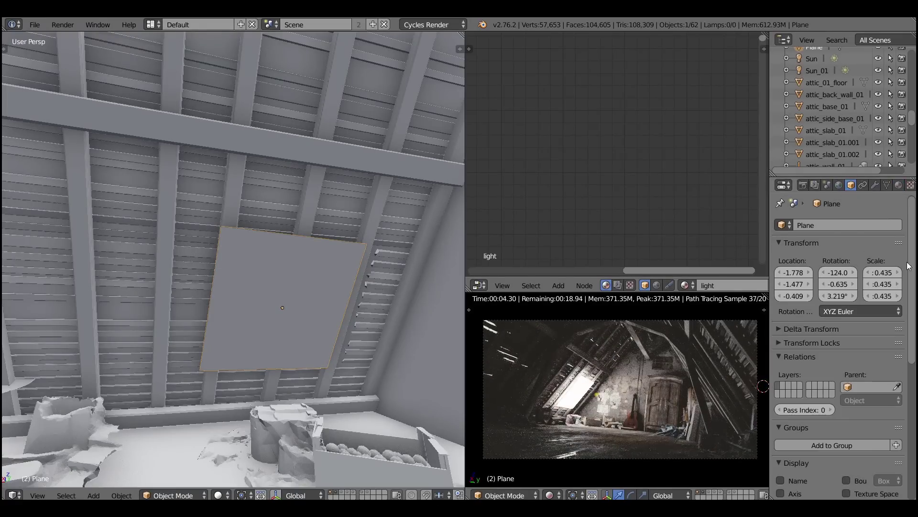
pyautogui.scroll(-10, 813, 421)
# - Turn off Camera and Shadow ray visibility for the light plane
pyautogui.click(781, 438)
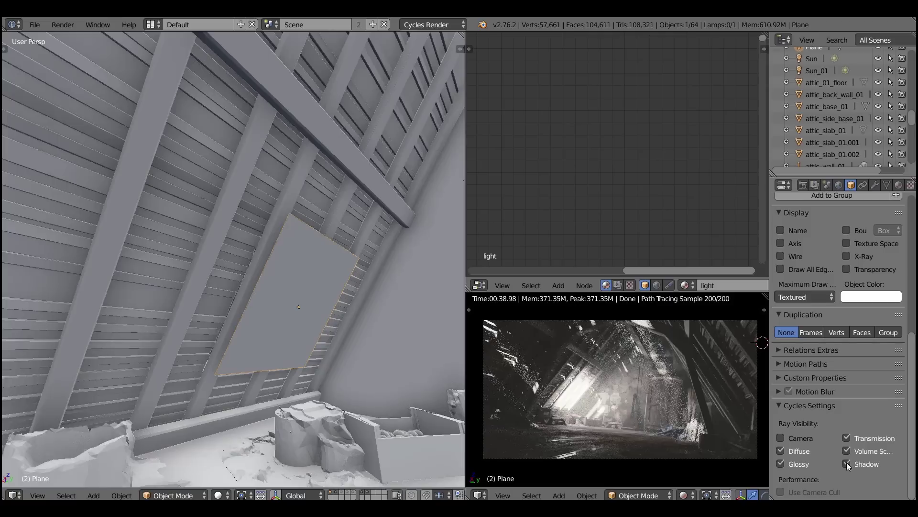
pyautogui.click(846, 463)
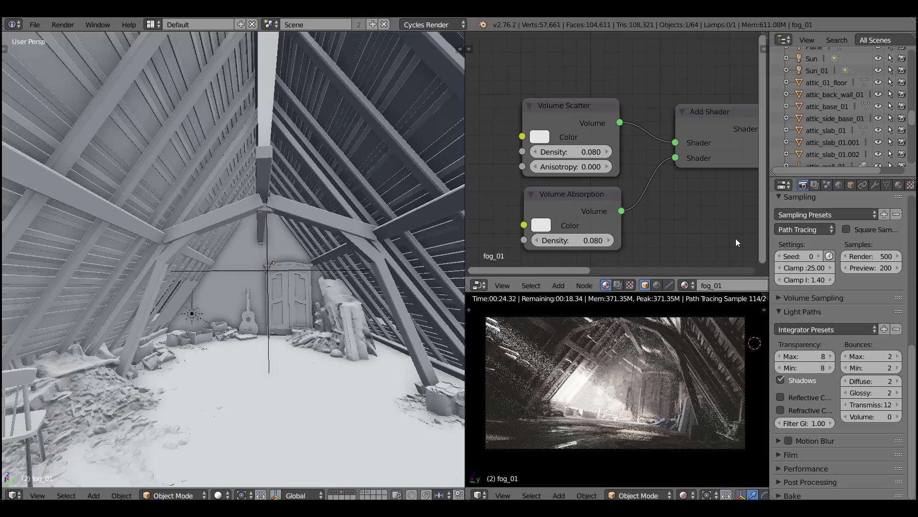
# - Set the fog's Volume Scatter Anisotropy to 0.95 for strong forward scattering
pyautogui.click(570, 167)
pyautogui.write('.95')
pyautogui.press('Return')
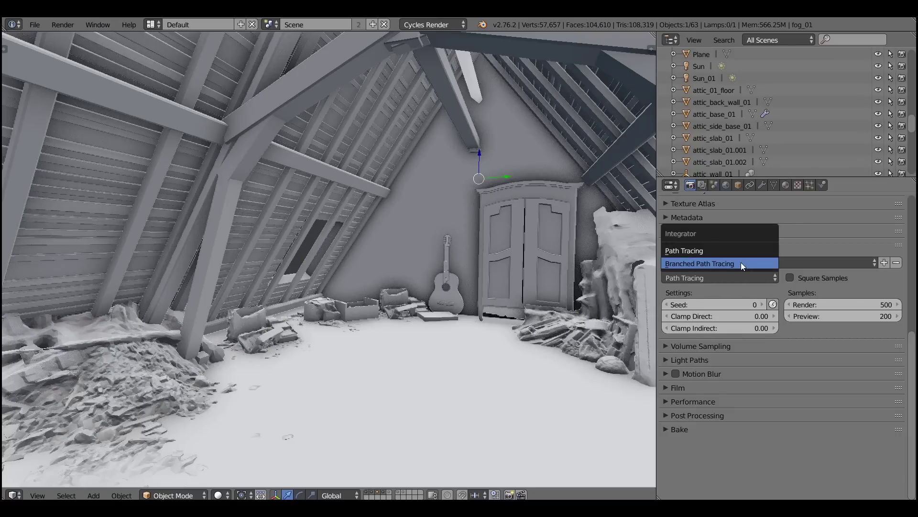
# - Switch to Branched Path Tracing with 3 Diffuse and 80 Volume samples
pyautogui.click(741, 264)
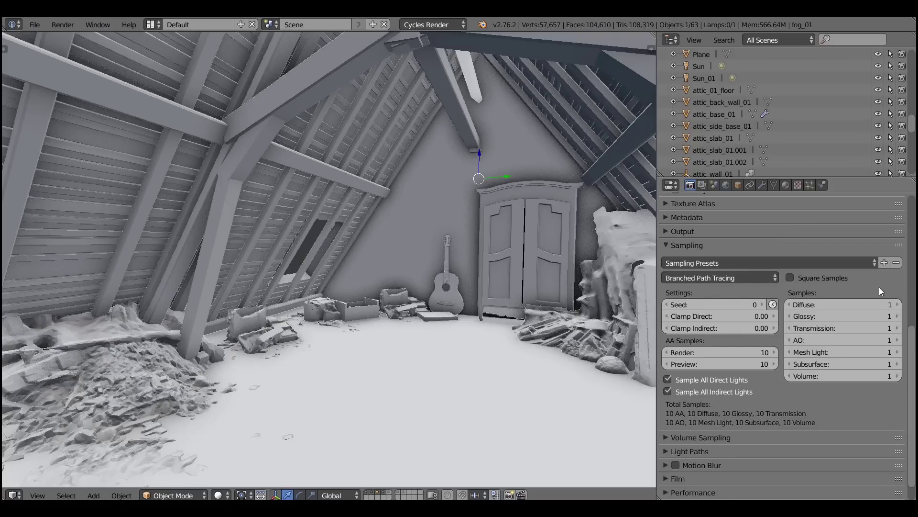
pyautogui.click(899, 304)
pyautogui.click(898, 304)
pyautogui.click(899, 376)
pyautogui.click(899, 375)
pyautogui.click(898, 376)
pyautogui.click(899, 376)
pyautogui.moveTo(901, 379); pyautogui.dragTo(909, 378)
pyautogui.click(868, 380)
pyautogui.write('80')
pyautogui.press('Return')
# - Set AA render samples to 15 and Clamp Indirect to 0.2, then render the image
pyautogui.moveTo(736, 352); pyautogui.dragTo(746, 352)
pyautogui.click(762, 329)
pyautogui.write('0.2')
pyautogui.press('Return')
pyautogui.scroll(10, 814, 311)
pyautogui.click(725, 240)
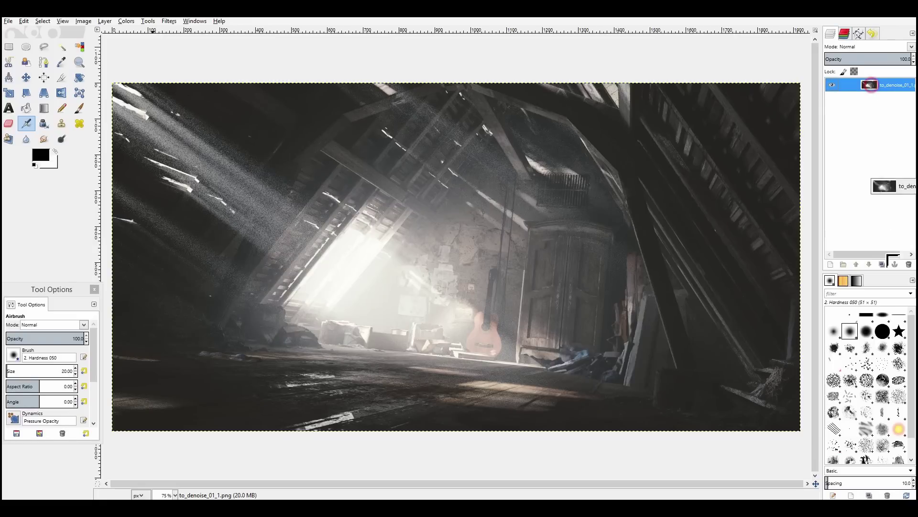
# - Duplicate the attic render layer and apply G'MIC's Testing > Iain fergusson > Ms nlmeans c noise2 denoiser
pyautogui.click(883, 264)
pyautogui.click(169, 21)
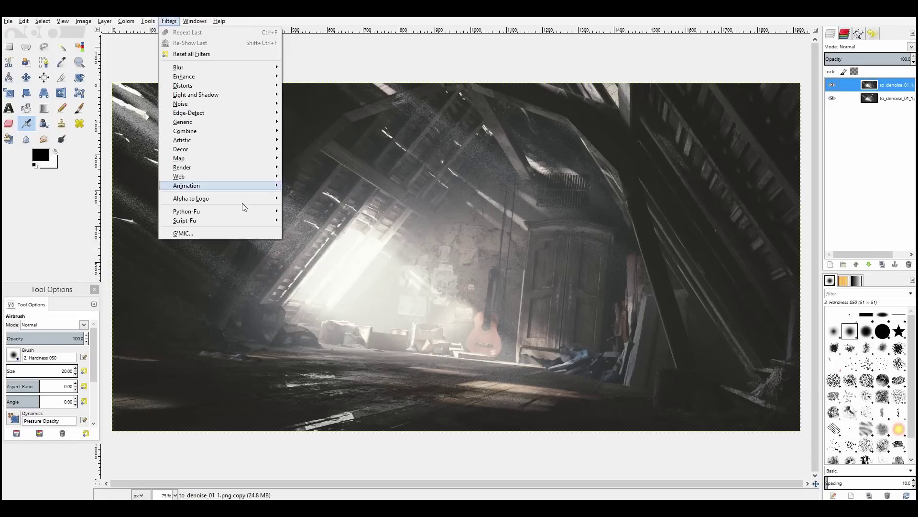
pyautogui.click(251, 234)
pyautogui.moveTo(516, 239); pyautogui.dragTo(516, 316)
pyautogui.click(427, 247)
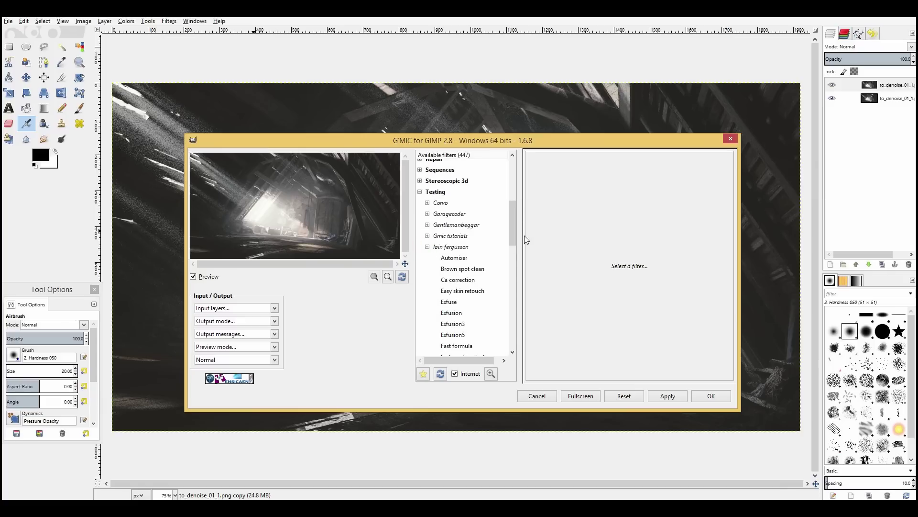
pyautogui.moveTo(513, 234); pyautogui.dragTo(517, 283)
pyautogui.click(487, 299)
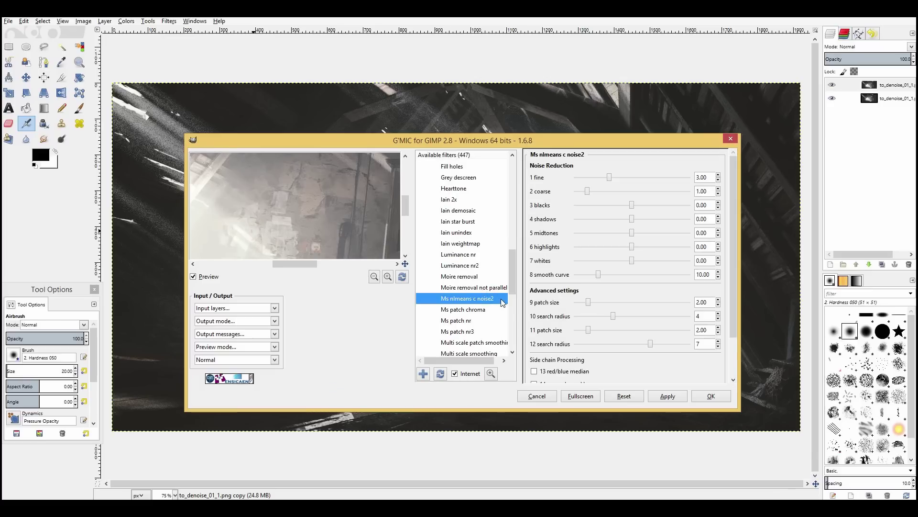
pyautogui.moveTo(230, 193); pyautogui.dragTo(366, 214)
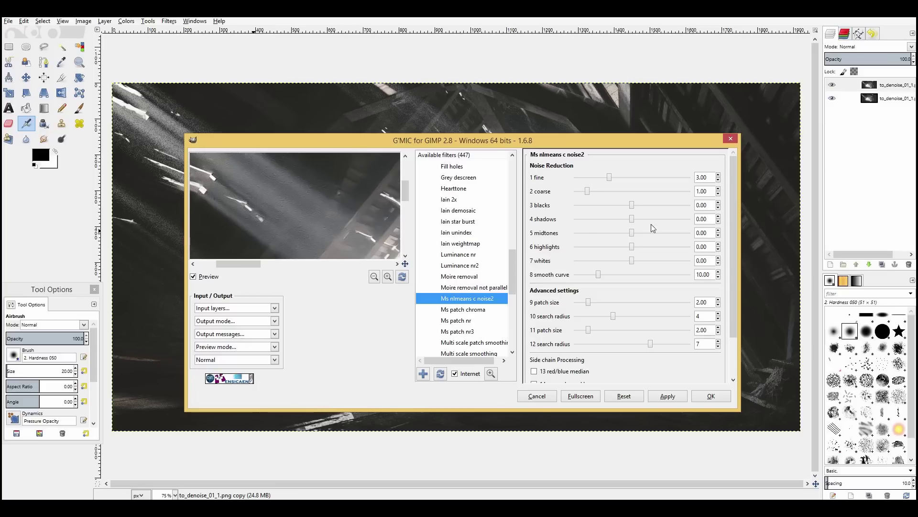
pyautogui.click(711, 398)
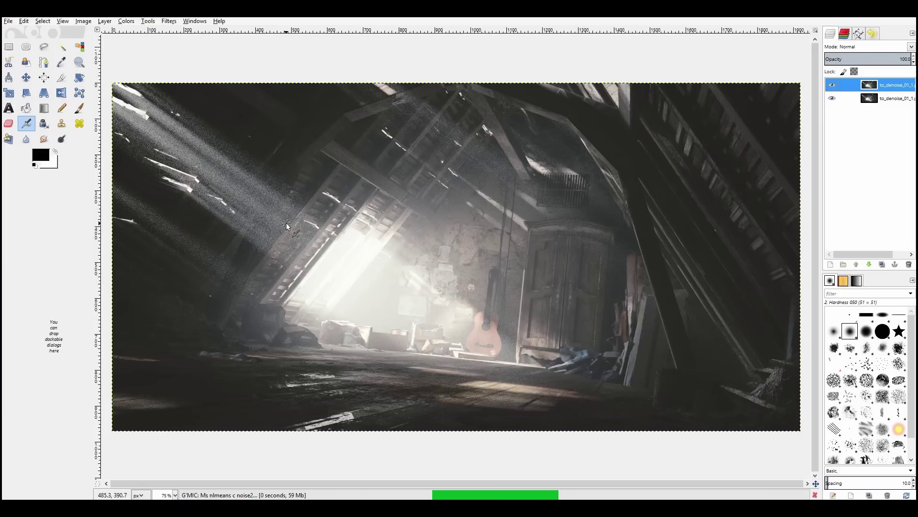
pyautogui.click(832, 86)
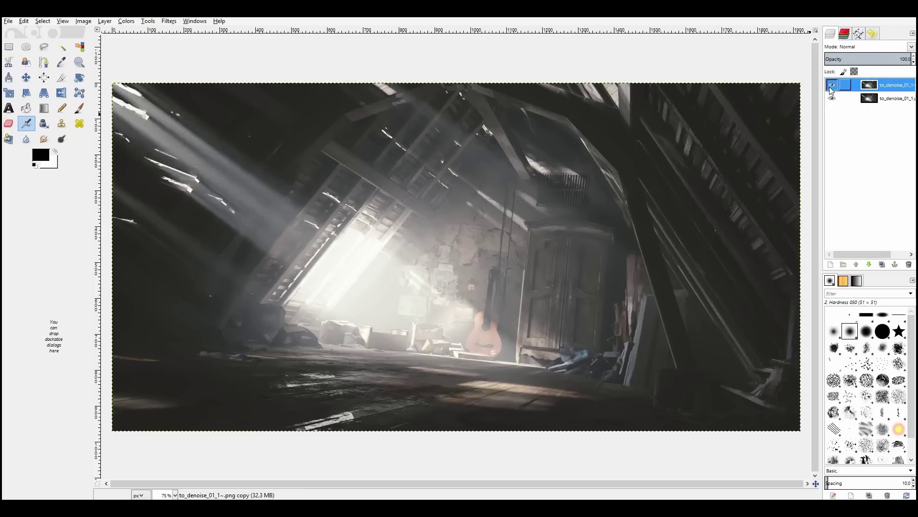
pyautogui.click(832, 86)
pyautogui.press('2')
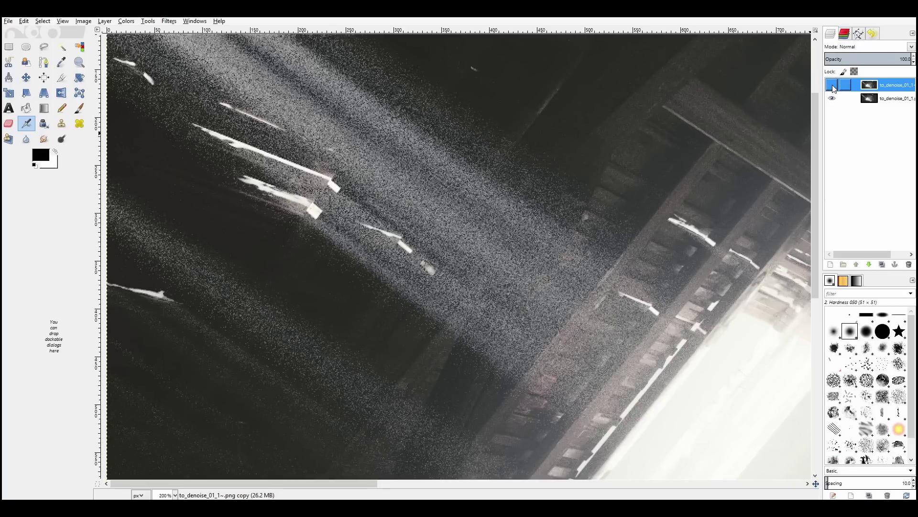
pyautogui.click(832, 86)
pyautogui.hotkey('shift', 'ctrl', 'j')
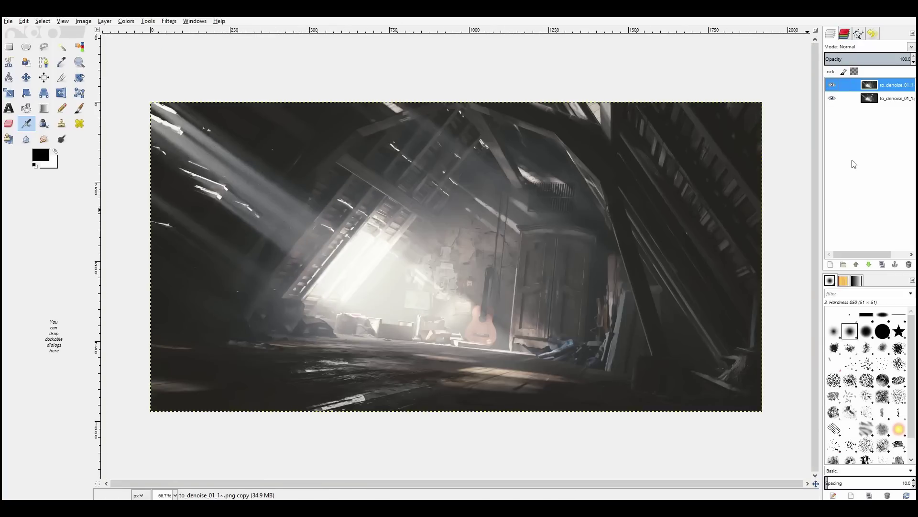